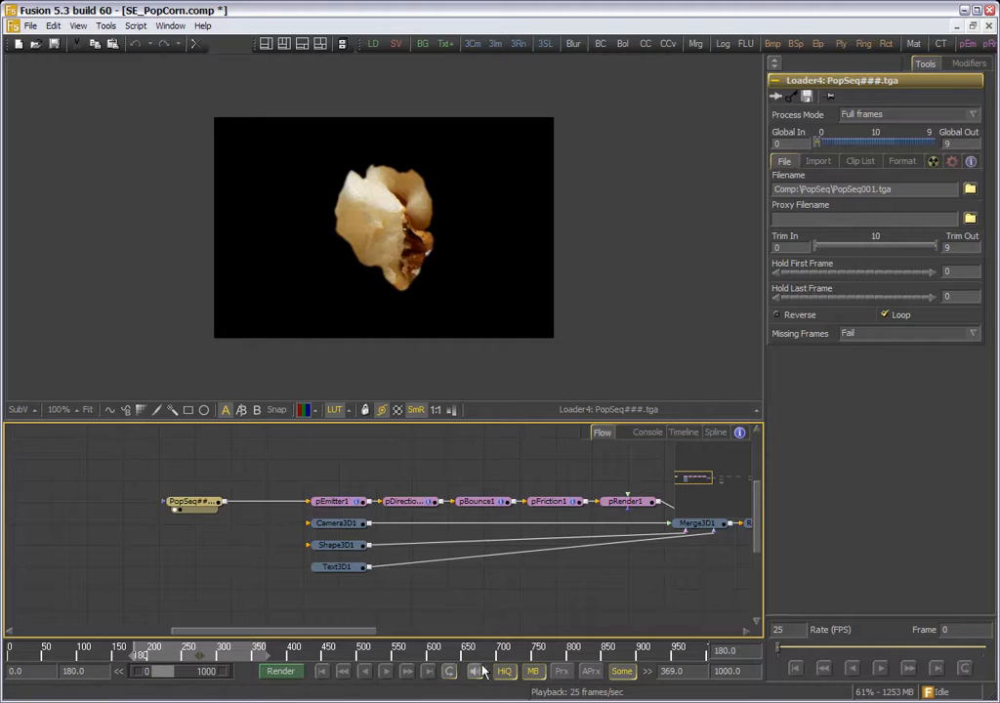
- Play the PopSeq popcorn image sequence briefly, stop it, and return to the first frame of the range
left_click(386, 672)
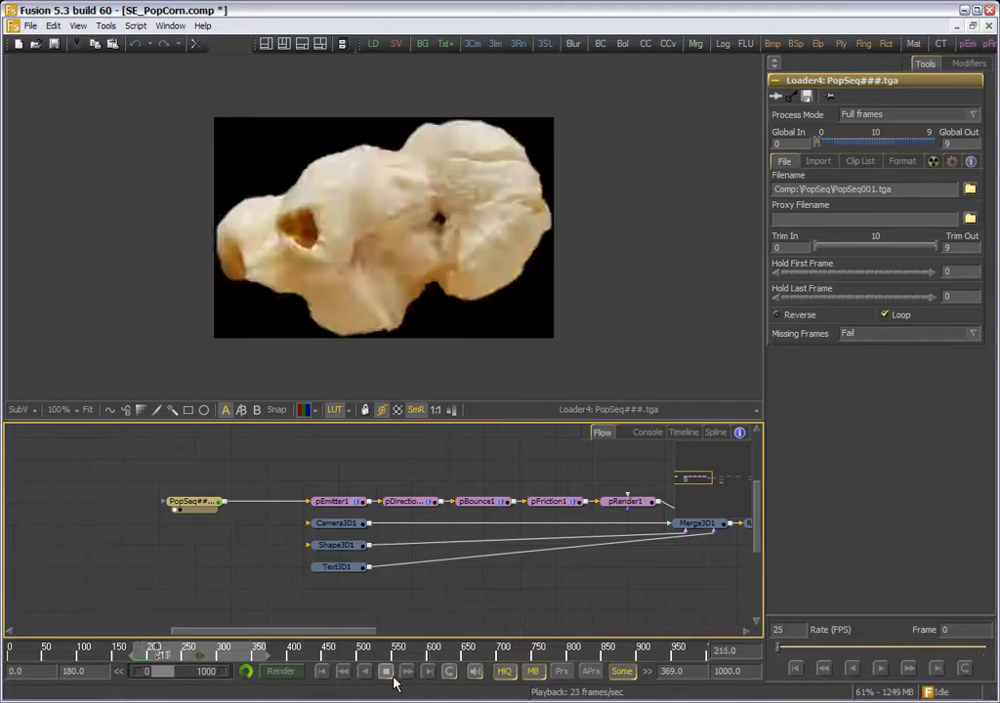
left_click(388, 672)
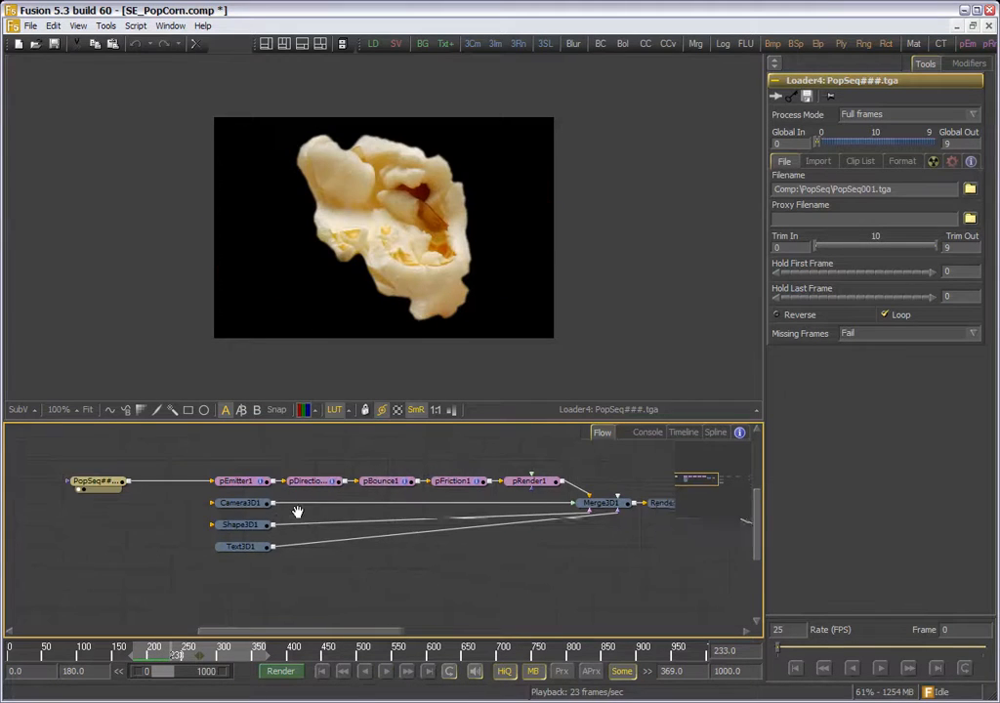
left_click(324, 672)
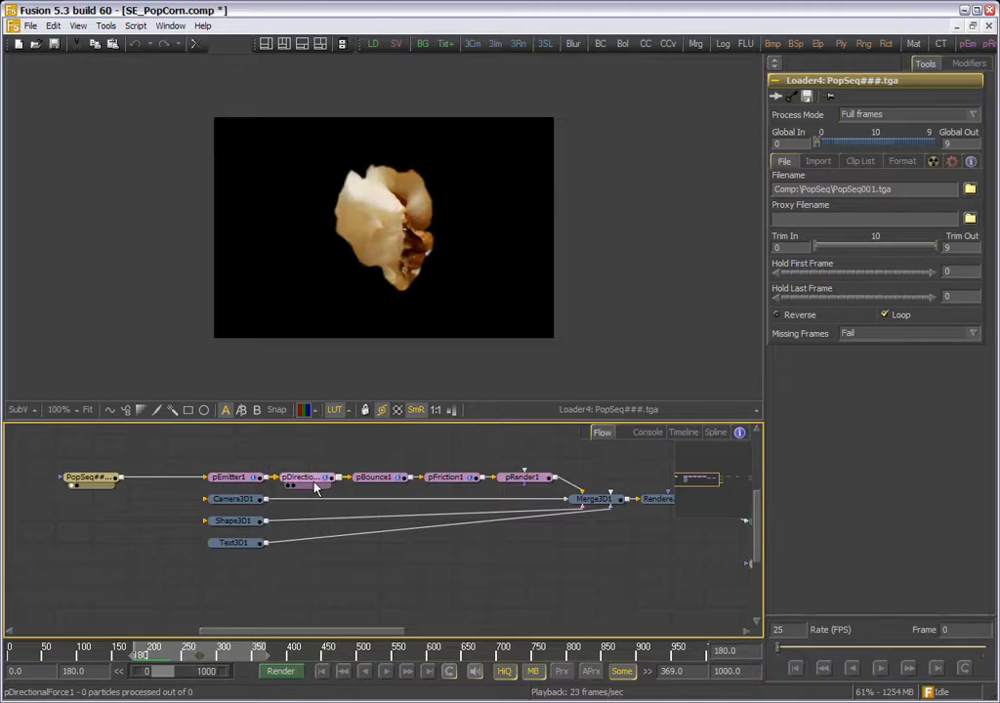
- Inspect pDirectionalForce1 and play the popcorn particle simulation of pRender1 in the 3D perspective view
left_click(310, 480)
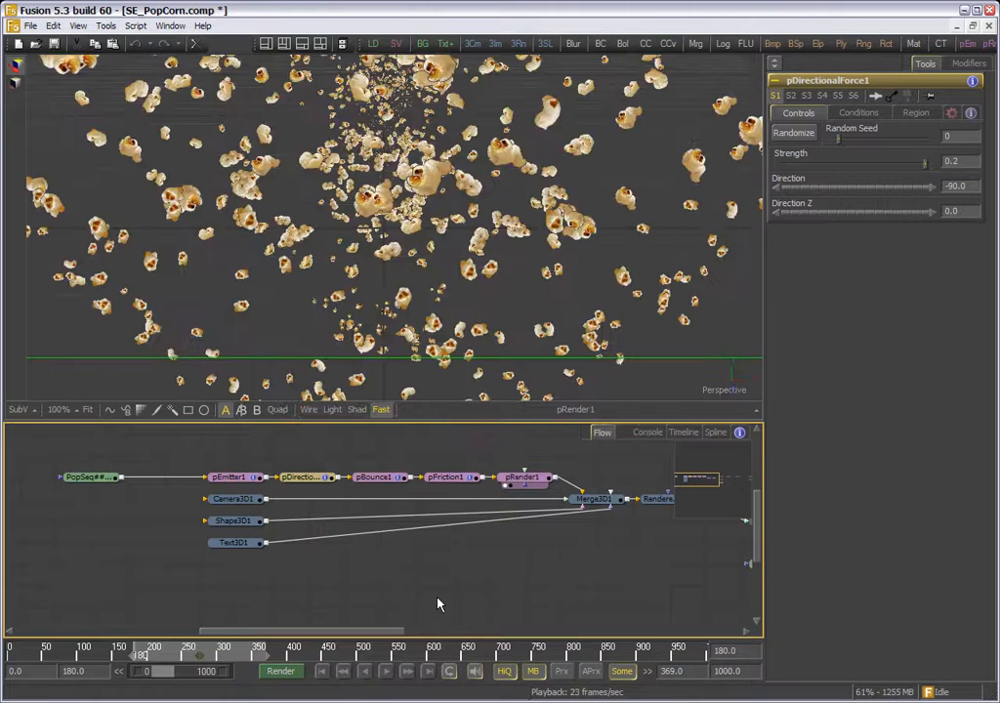
left_click_drag(382, 337, 389, 265)
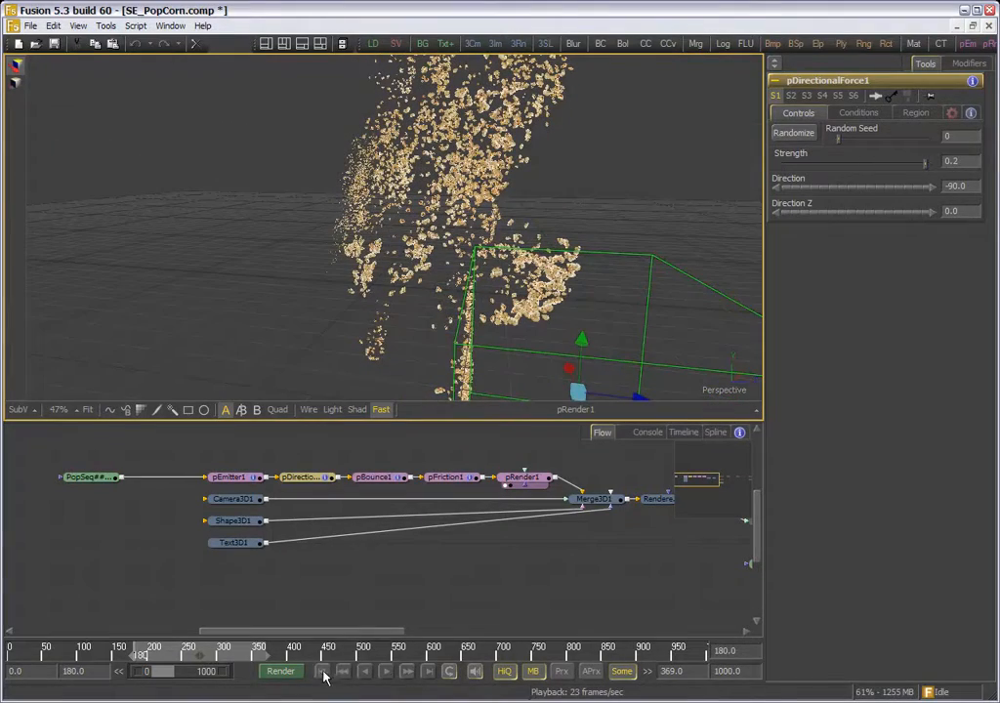
left_click(386, 671)
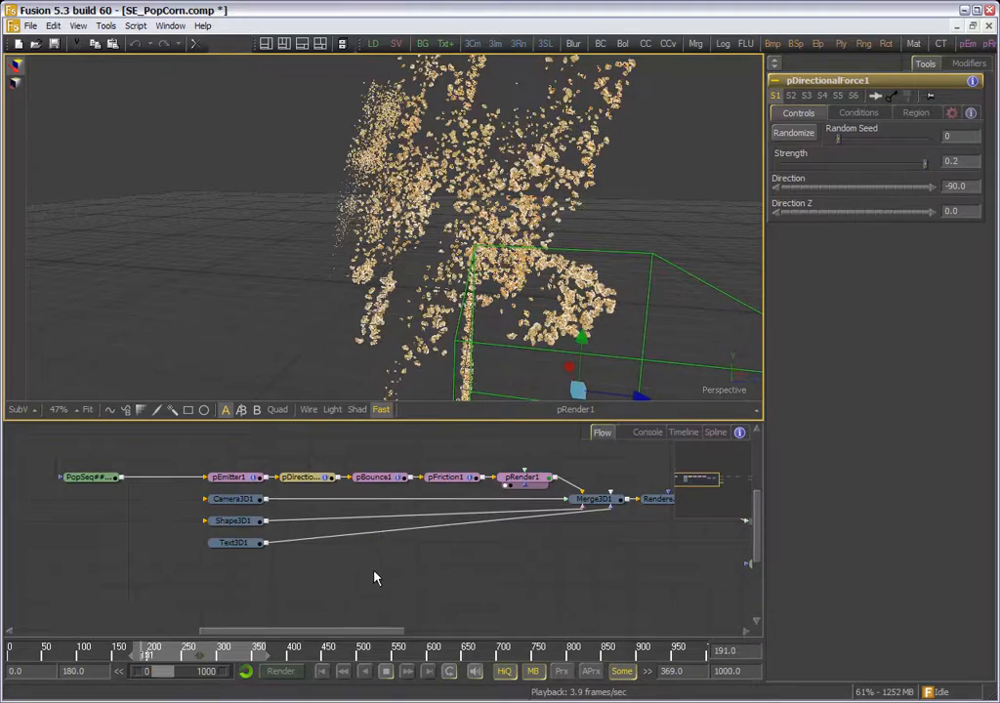
- Examine the pBounce1 plane catching the popcorn in the 3D view and show its region settings
left_click(390, 479)
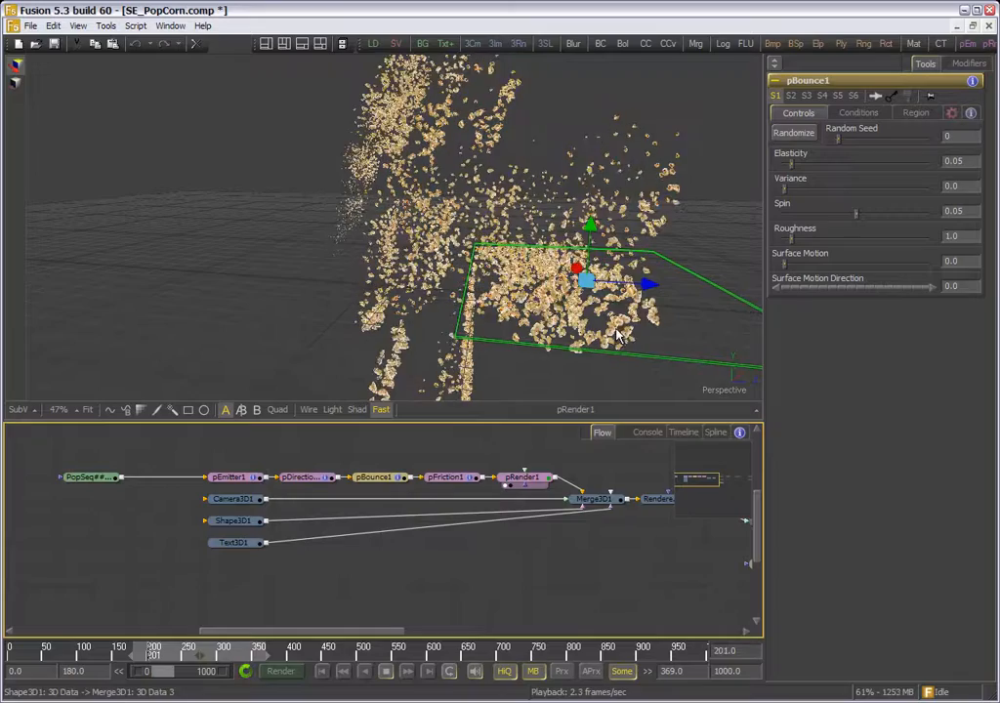
left_click_drag(552, 344, 494, 264)
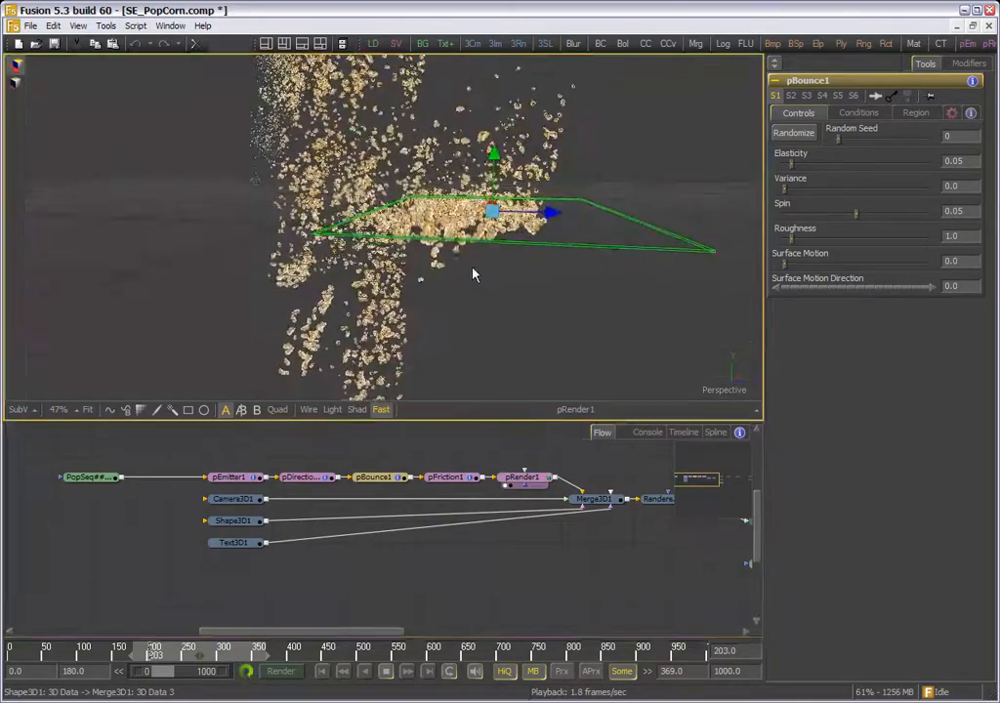
scroll(474, 273, "up", 3)
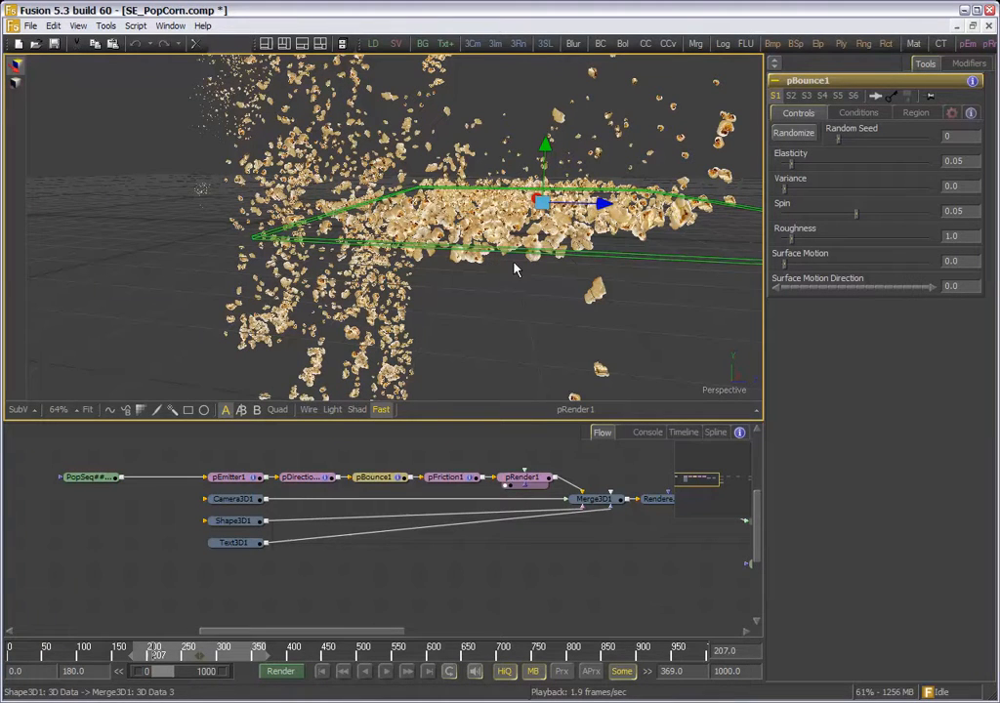
left_click(915, 112)
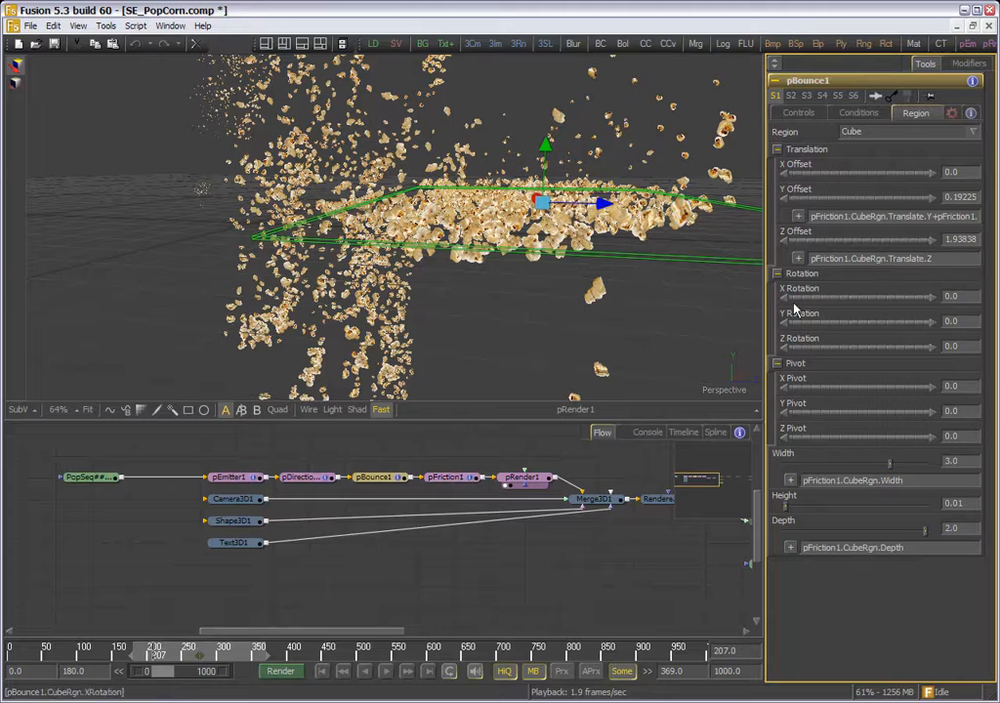
- Examine pFriction1's controls, conditions and cube region settings alongside the linked region settings of pBounce1
left_click(448, 477, "ctrl")
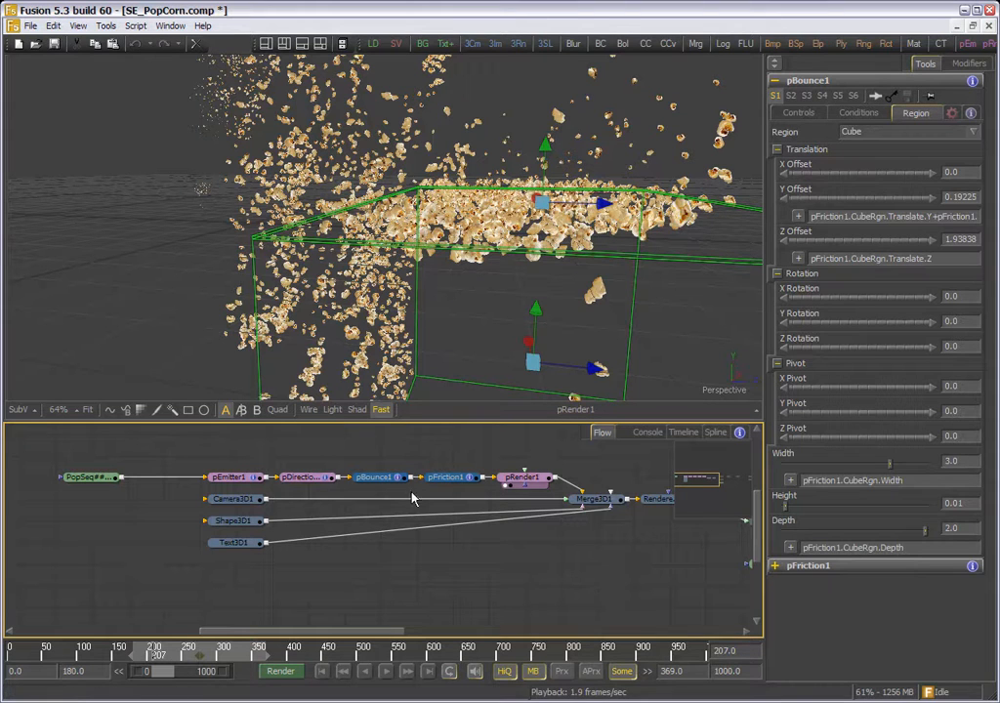
left_click(777, 566)
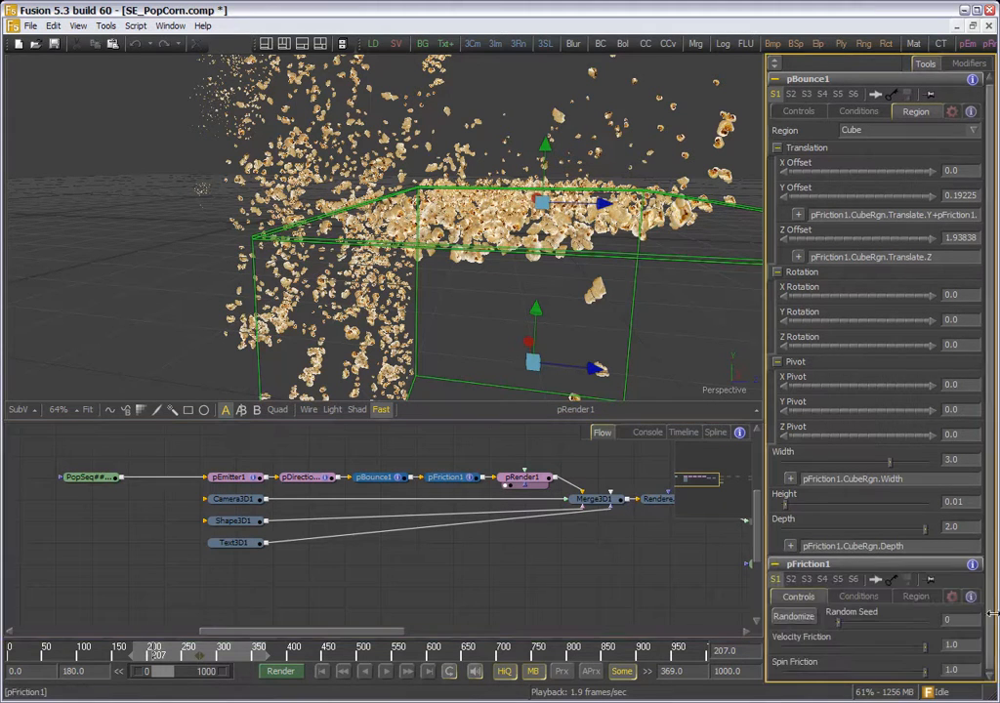
left_click(859, 596)
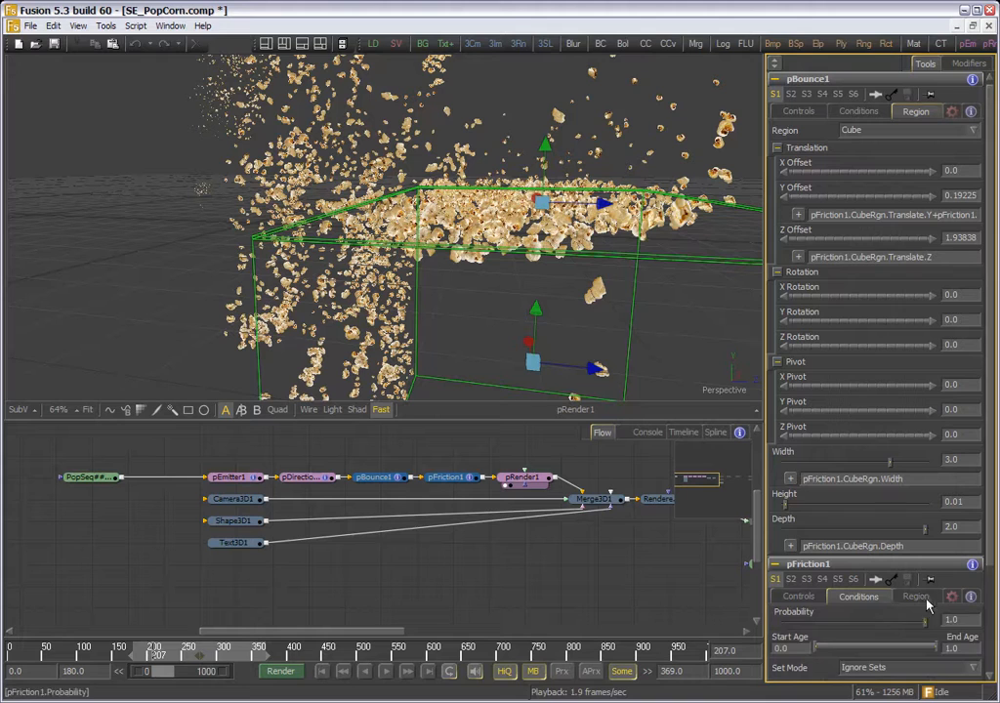
left_click(916, 596)
scroll(989, 591, "down", 3)
scroll(990, 591, "down", 3)
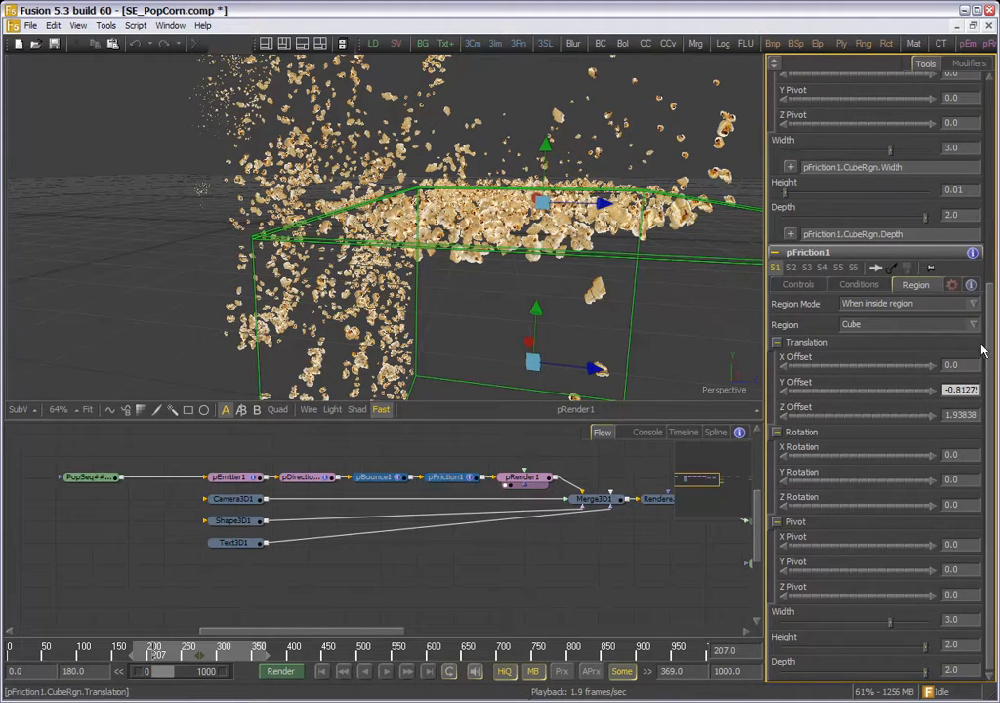
scroll(901, 384, "up", 1)
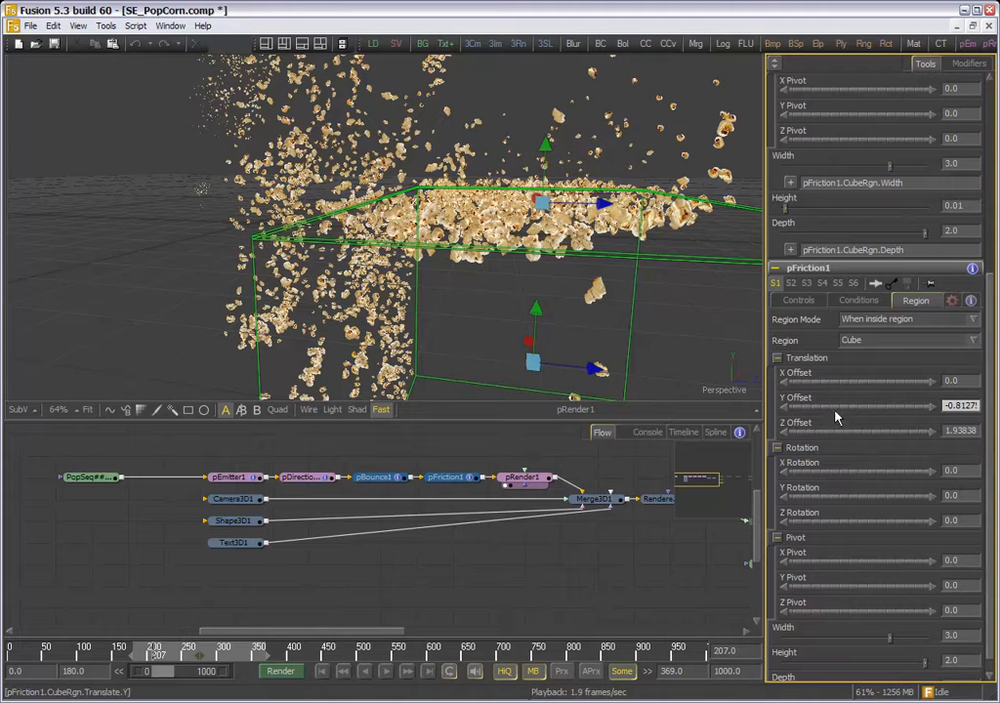
scroll(978, 273, "up", 6)
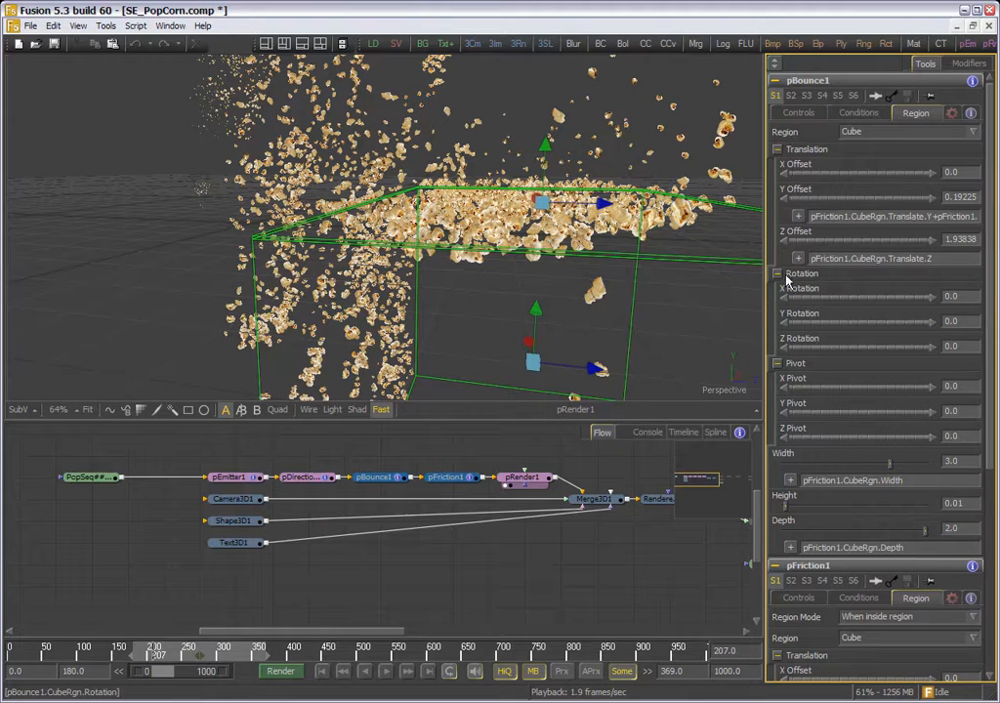
- Inspect the pEmitter1 controls and the Shake modifier on its Number Variance
left_click_drag(440, 606, 469, 590)
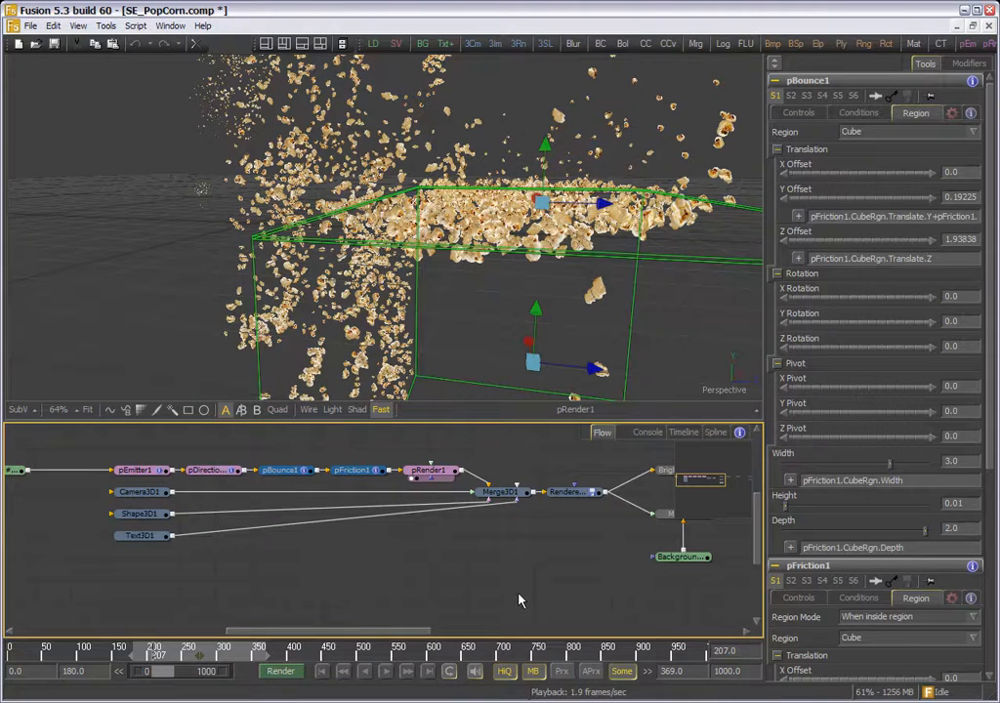
left_click(143, 473)
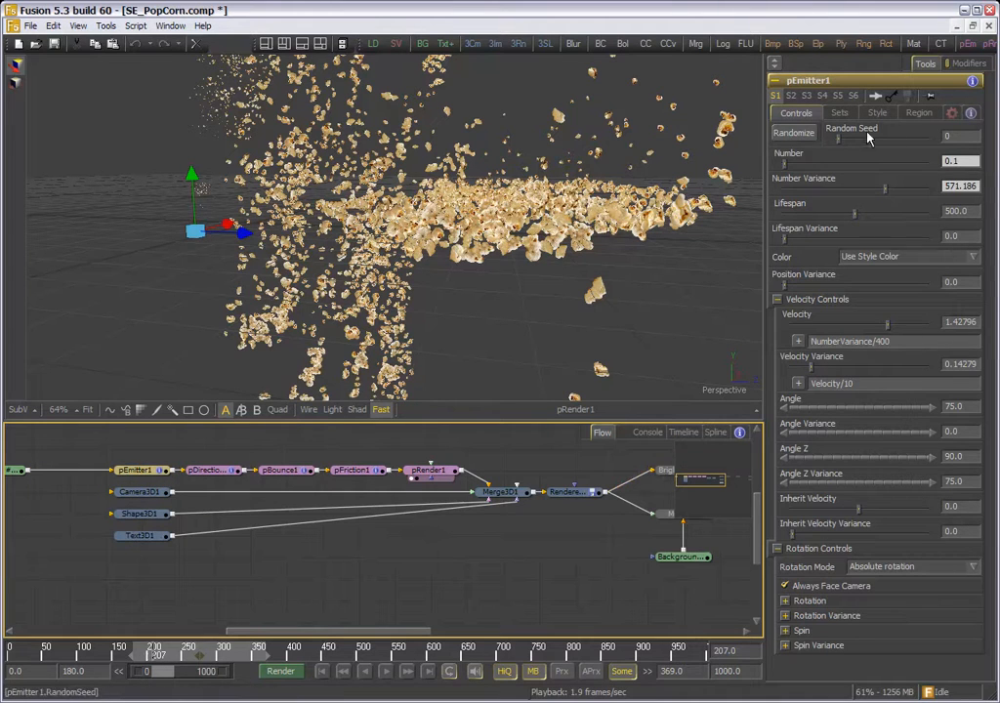
left_click(970, 63)
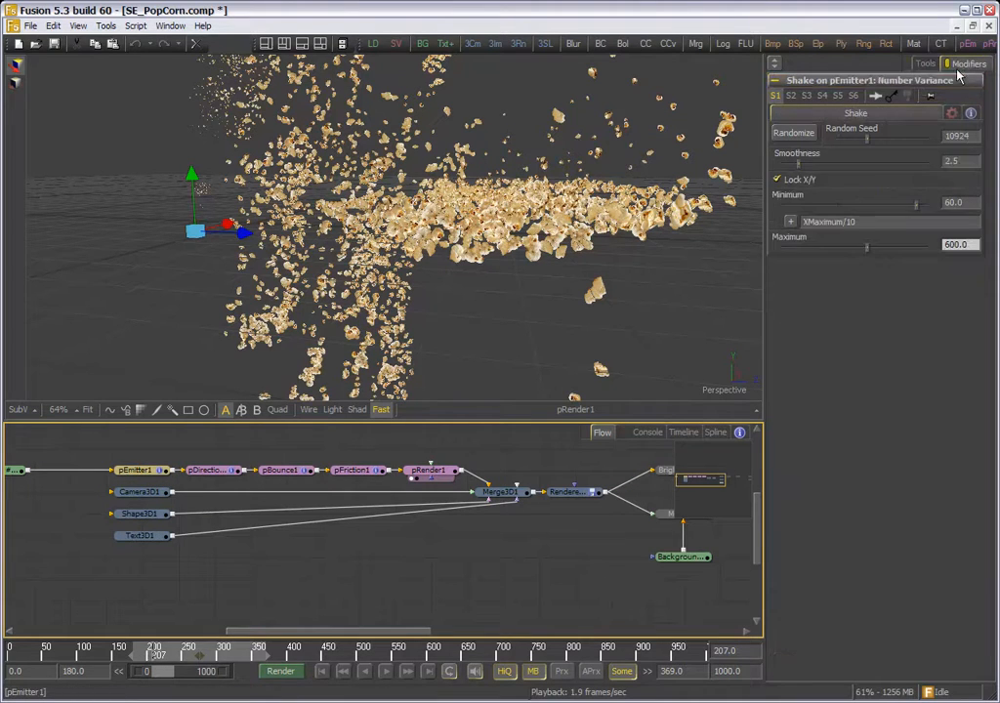
left_click(923, 63)
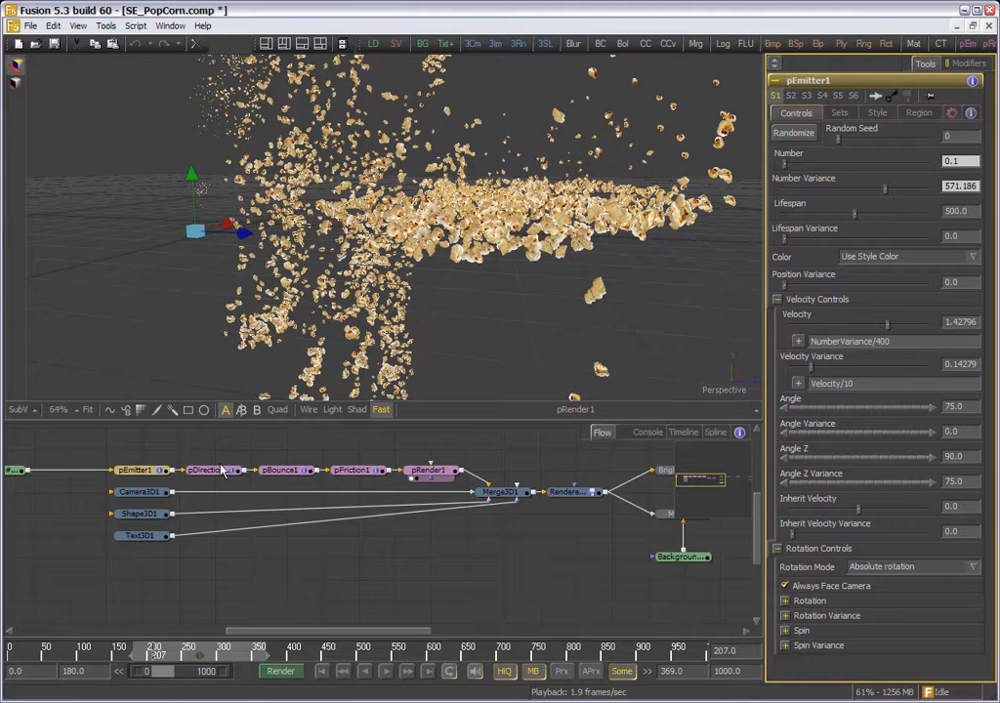
- Highlight the pBounce1 region and the pFriction1 region in turn in the 3D view
left_click(282, 470)
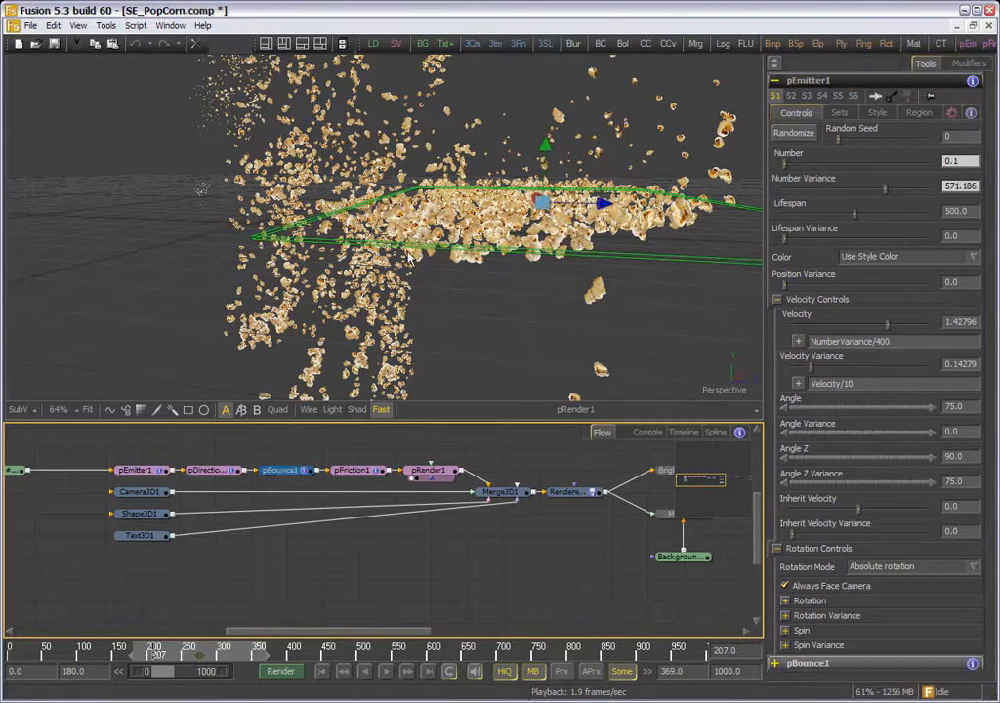
left_click(368, 475)
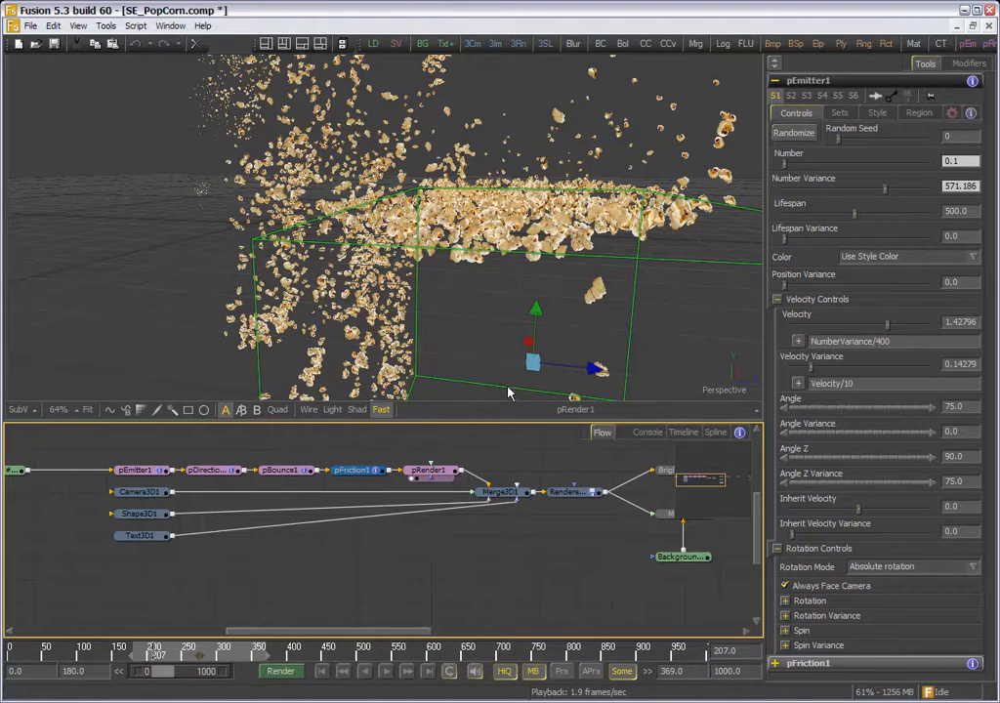
- View the rendered output of Renderer3D1, followed by the output and controls of BrightnessContrast2
left_click_drag(645, 547, 363, 559)
key("1")
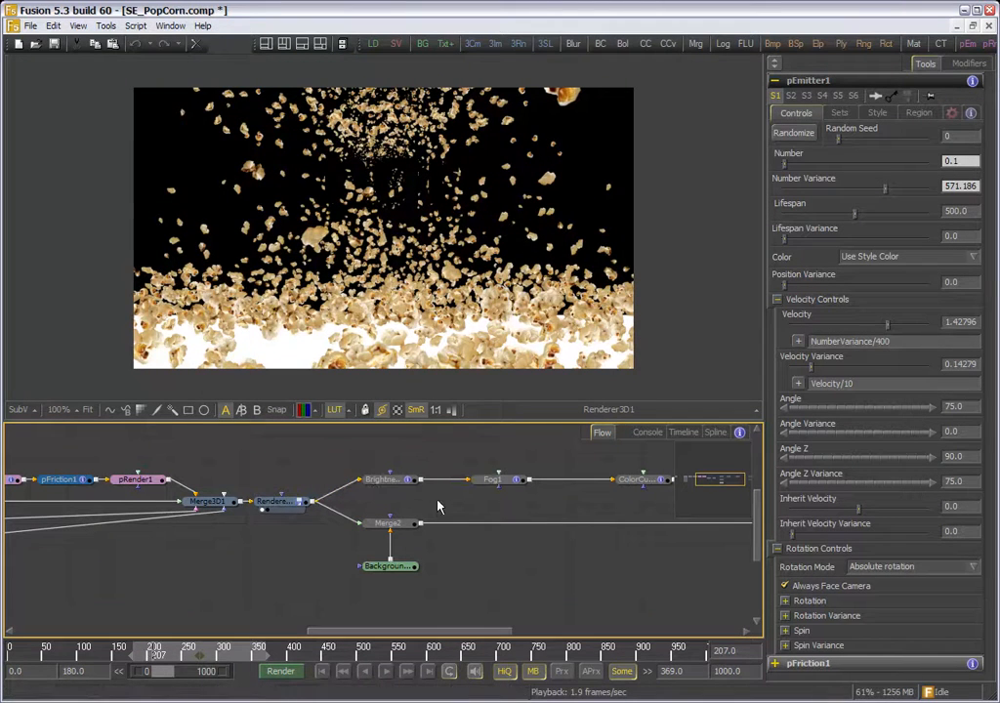
left_click_drag(494, 515, 389, 519)
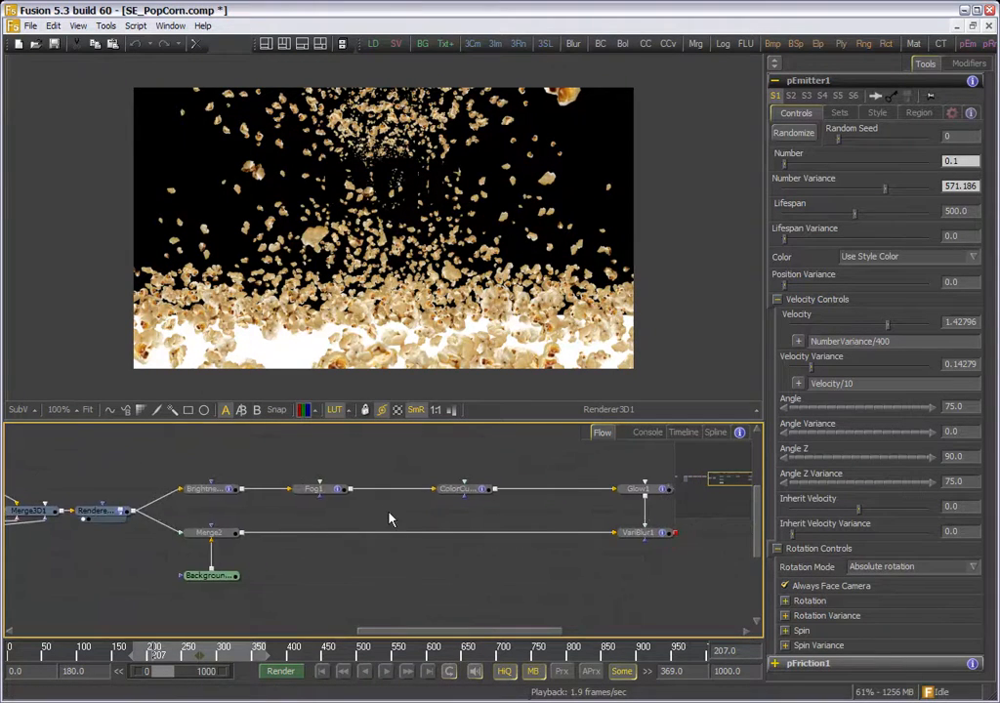
left_click(215, 491)
left_click_drag(217, 491, 160, 394)
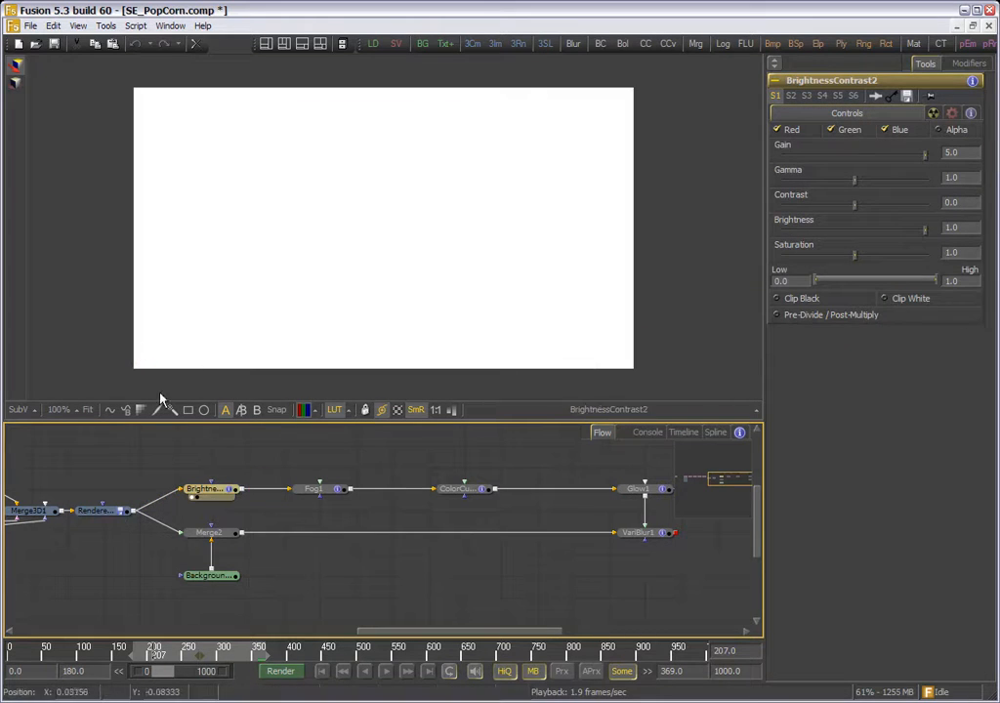
- View the depth matte from Fog1 and its adjusted version from ColorCurves1
left_click(325, 489)
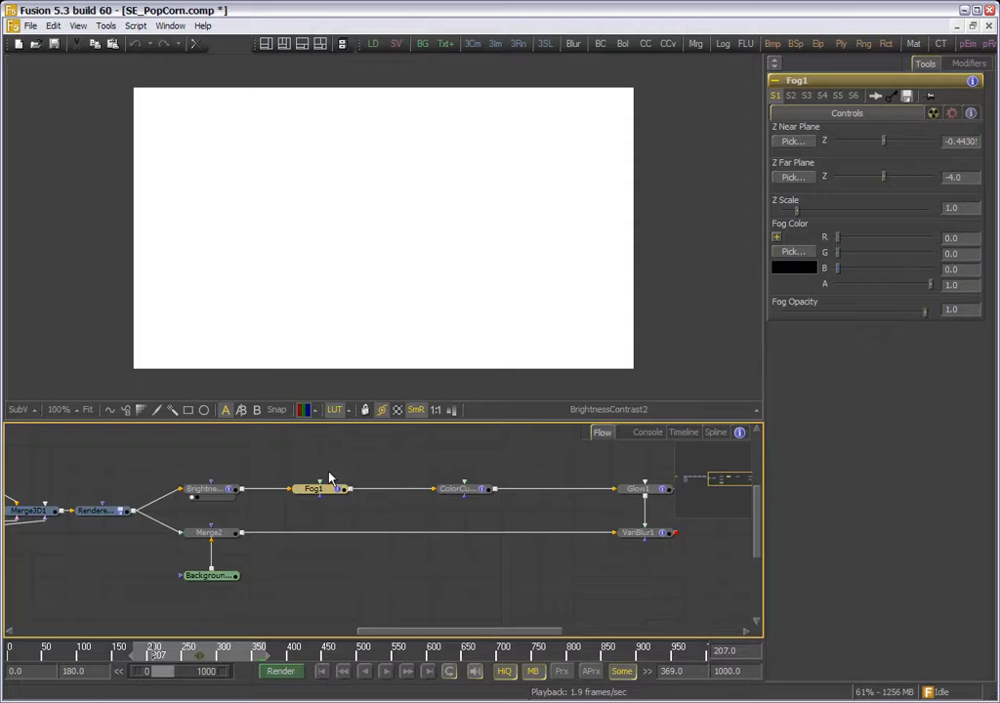
left_click_drag(330, 480, 287, 267)
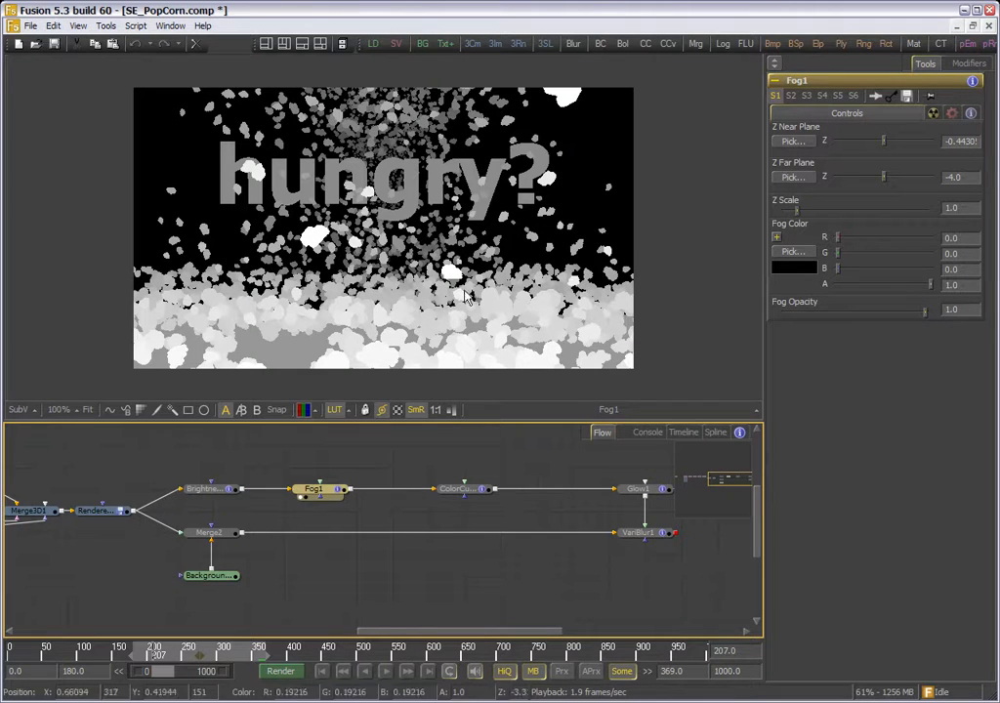
left_click_drag(483, 489, 465, 253)
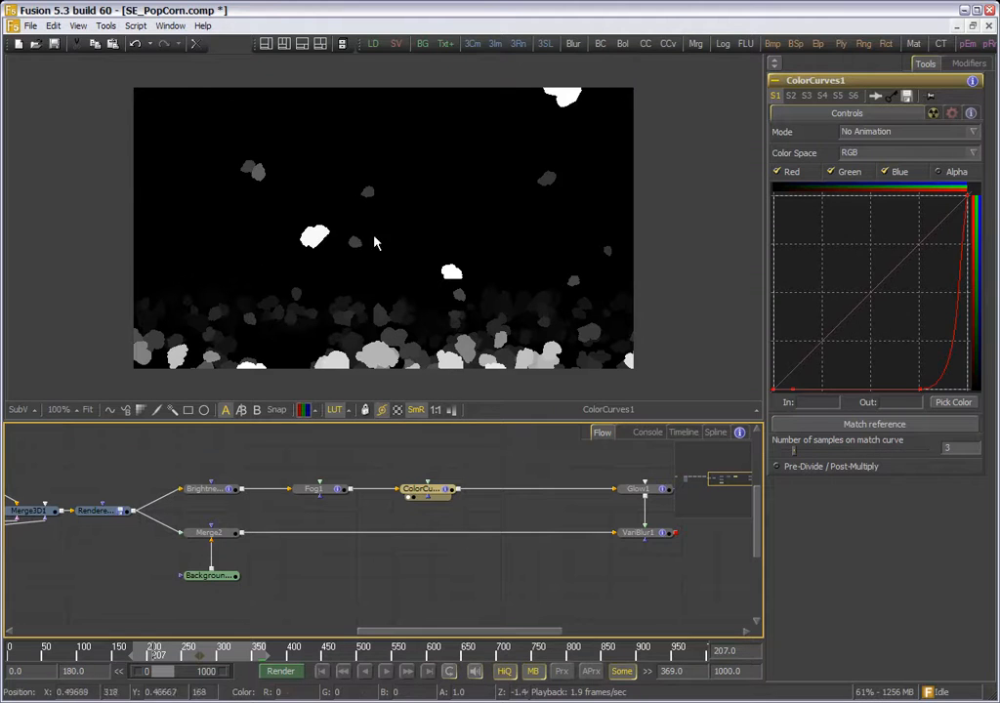
- View the Glow1 output and examine the softened edges of the depth matte up close
left_click_drag(507, 480, 313, 478)
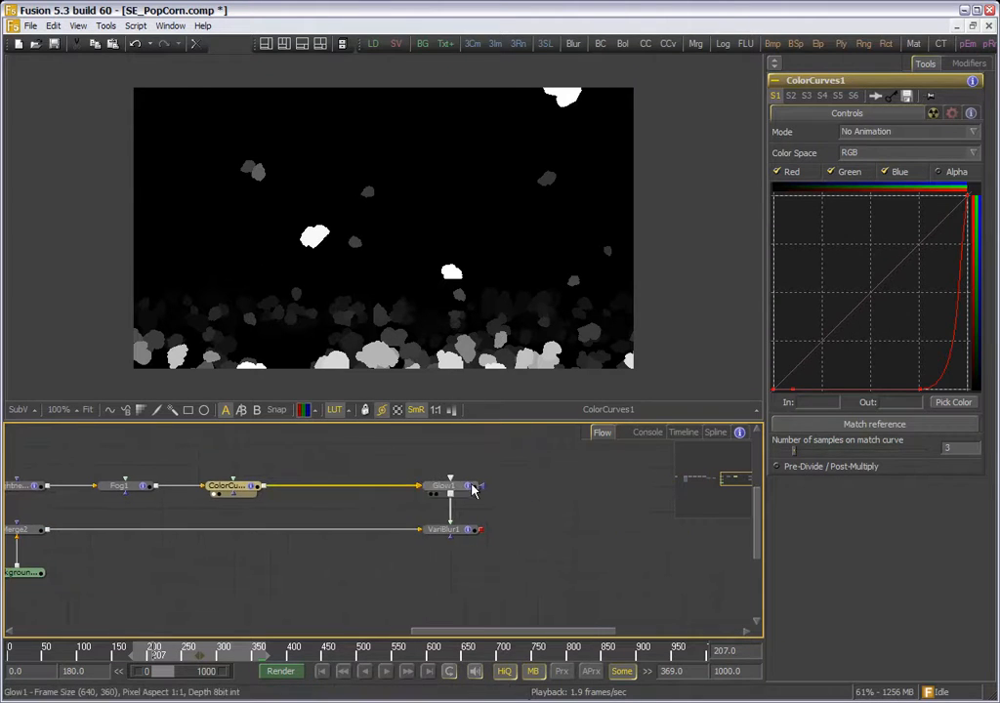
left_click_drag(473, 488, 471, 335)
scroll(454, 335, "up", 4)
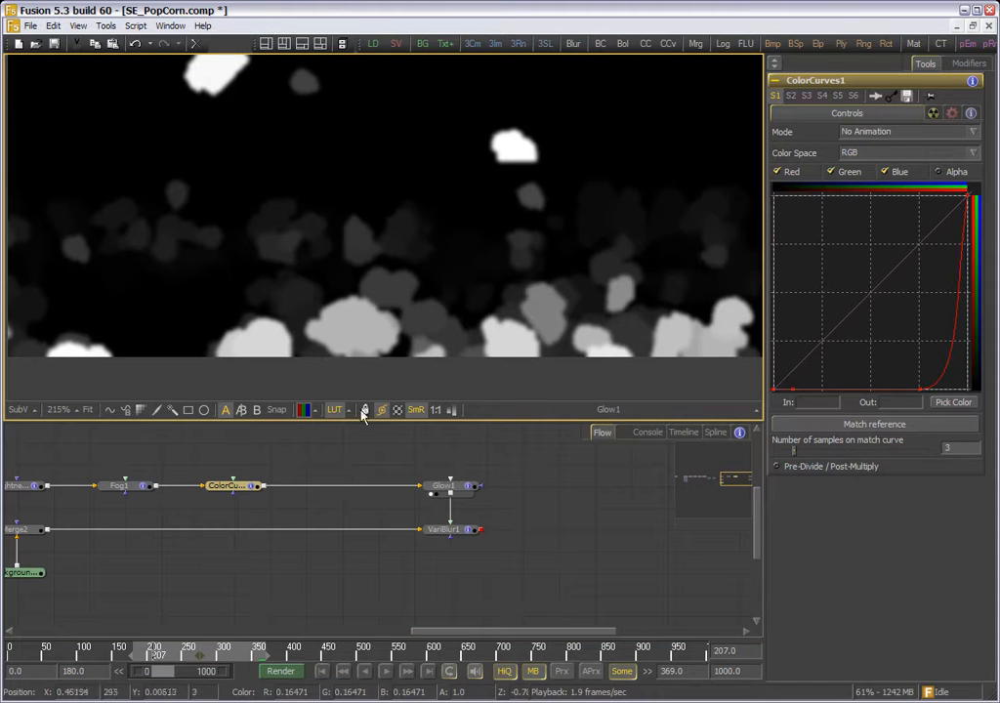
- View the Merge2 composite and the VariBlur1 result, examining the depth blur on the foreground popcorn
left_click_drag(243, 528, 408, 551)
left_click_drag(180, 552, 314, 293)
left_click_drag(678, 549, 599, 556)
left_click_drag(535, 560, 554, 284)
scroll(572, 284, "down", 3)
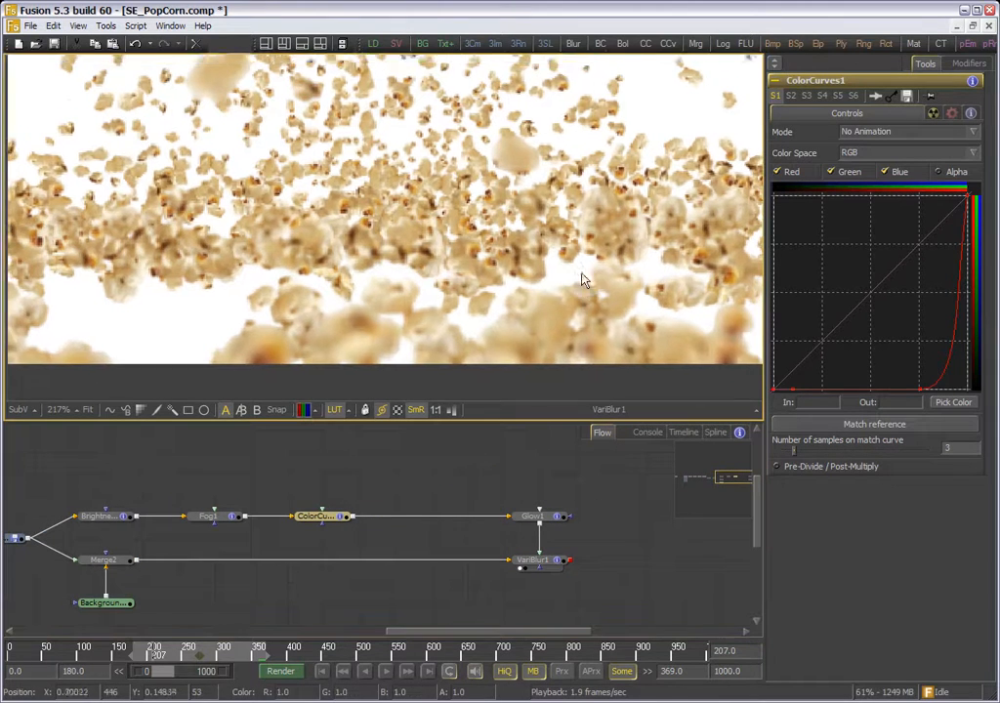
scroll(404, 300, "up", 4)
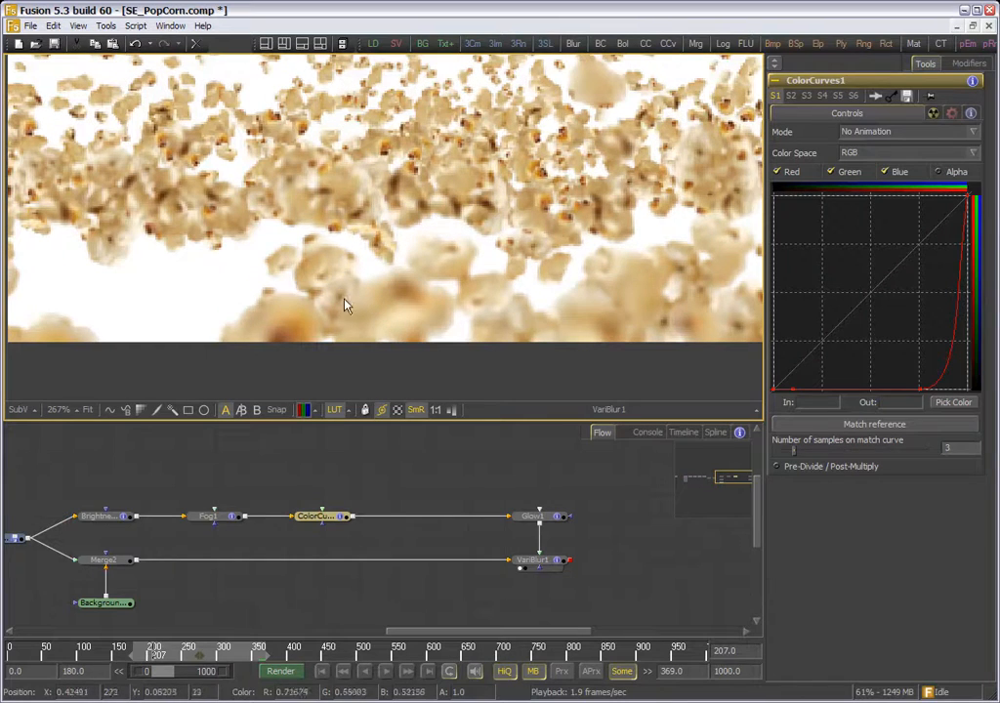
scroll(549, 270, "down", 4)
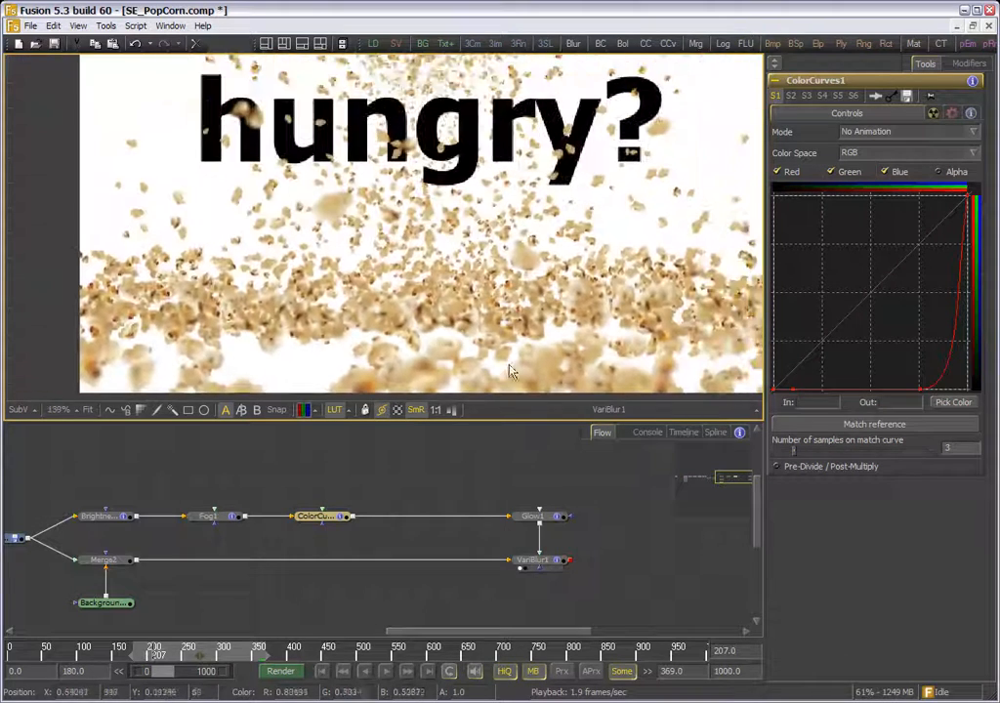